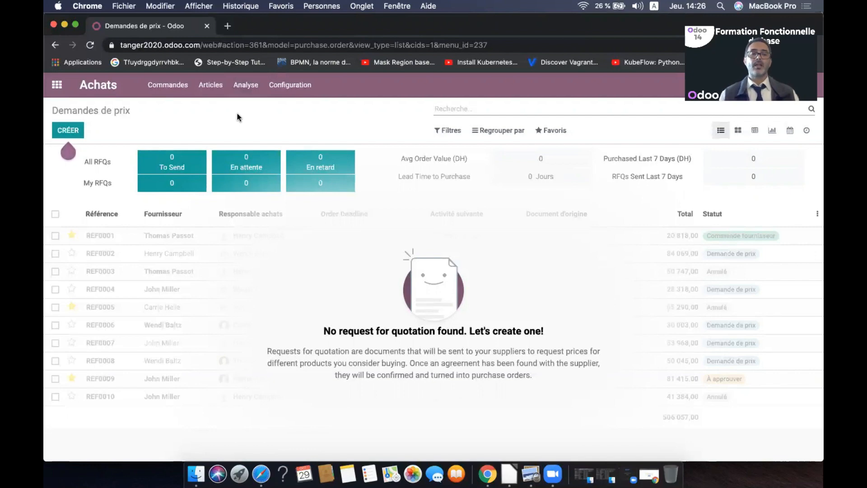
Create a new company vendor, searching for Casablanca and filling in its details from the Centrale Casablanca suggestion
{"action": "left_click", "coordinate": [169, 86]}
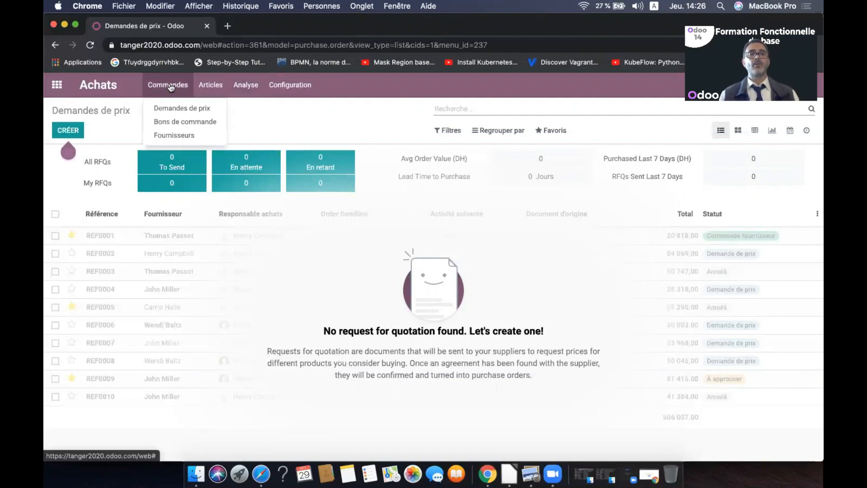
{"action": "left_click", "coordinate": [183, 136]}
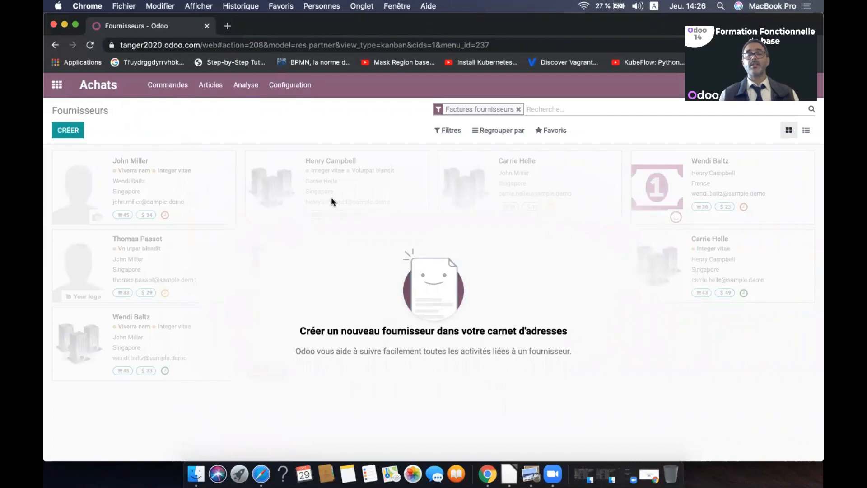
{"action": "left_click", "coordinate": [70, 132]}
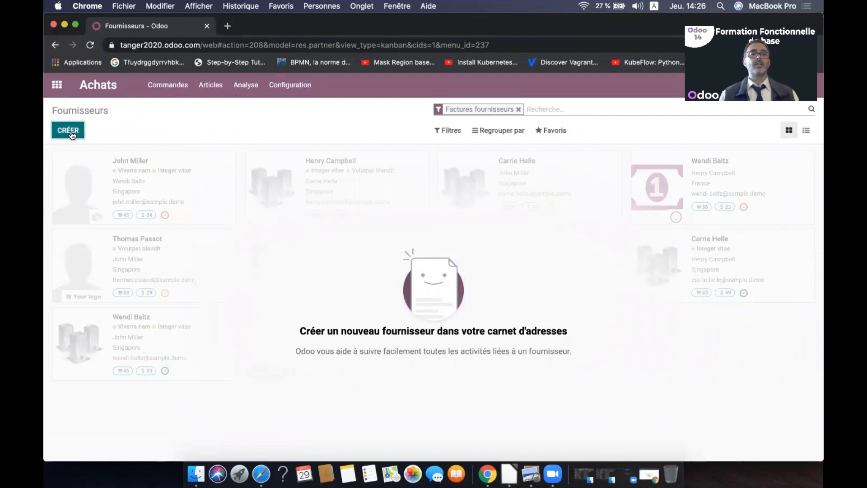
{"action": "type", "text": "C"}
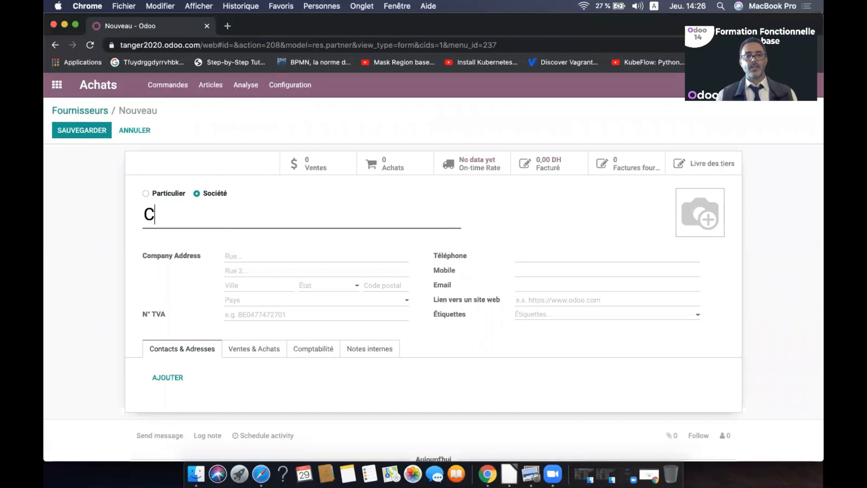
{"action": "type", "text": "asablan"}
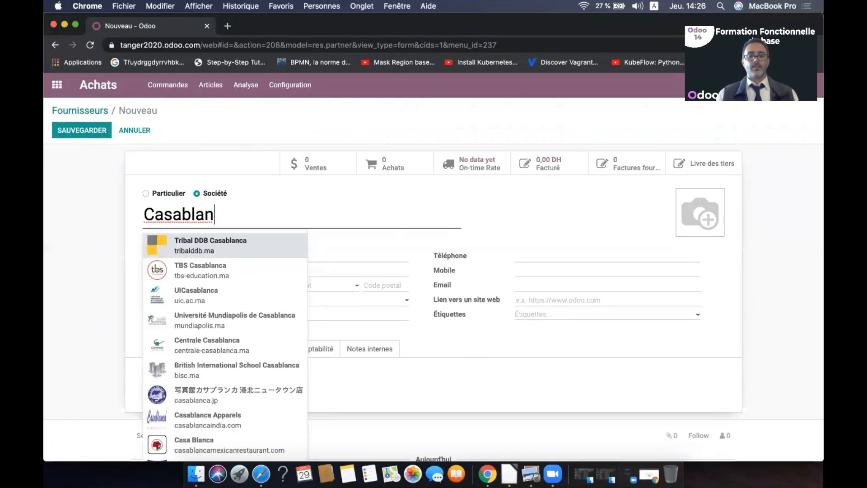
{"action": "type", "text": "ca"}
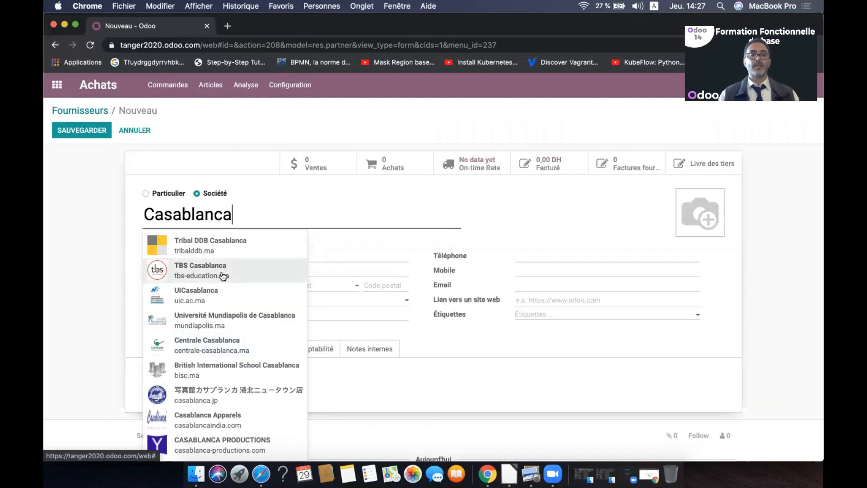
{"action": "left_click", "coordinate": [241, 350]}
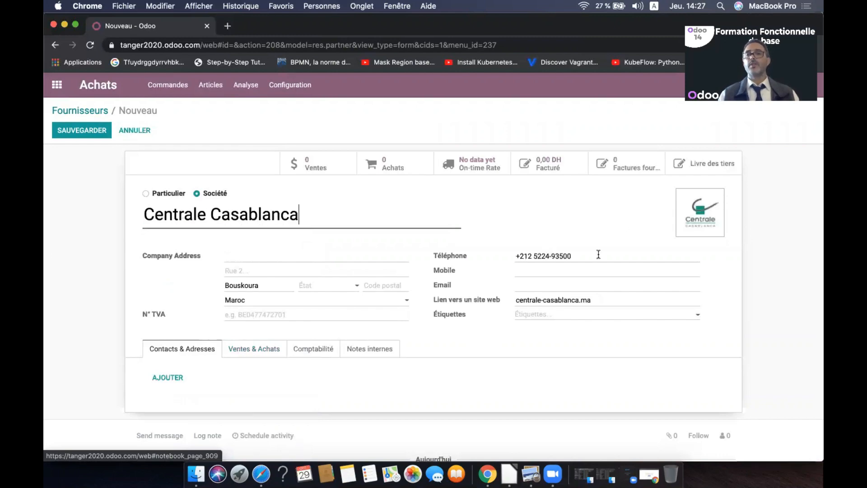
{"action": "mouse_move", "coordinate": [713, 195]}
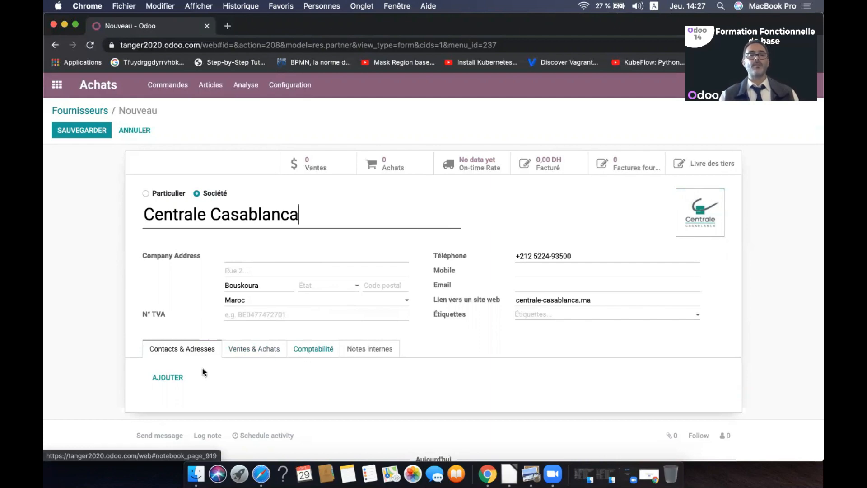
Add a contact of type Autre adresse to the vendor, entering the contact's name, and save it
{"action": "left_click", "coordinate": [170, 376]}
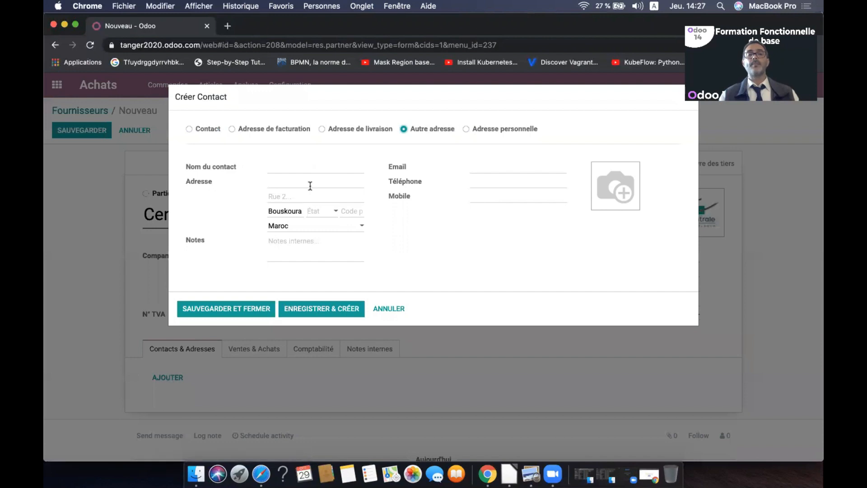
{"action": "left_click", "coordinate": [303, 168]}
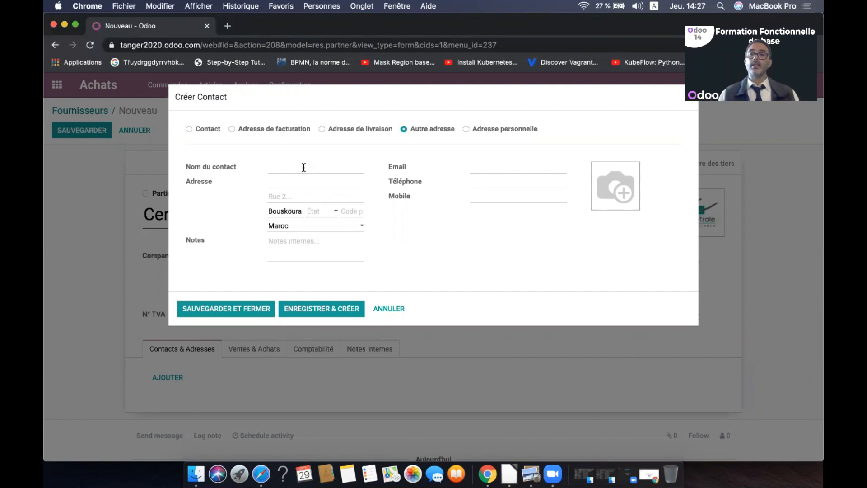
{"action": "type", "text": "Ahmed"}
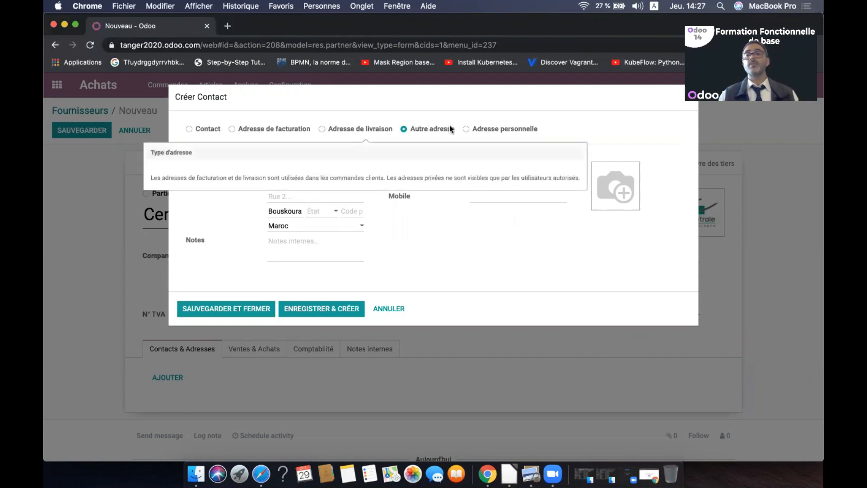
{"action": "left_click", "coordinate": [227, 310]}
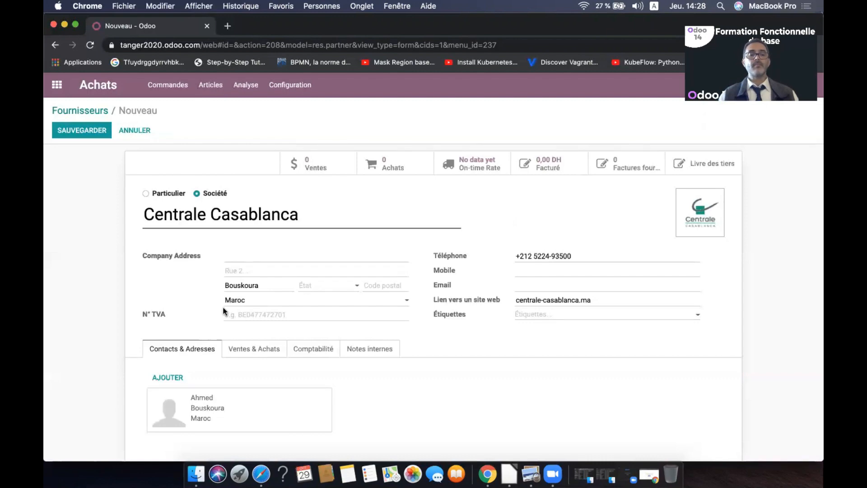
Enable the Receipt Reminder in the vendor's purchase settings and set it to 2 days before
{"action": "scroll", "coordinate": [185, 311], "scroll_direction": "down", "scroll_amount": 2}
{"action": "left_click", "coordinate": [251, 318]}
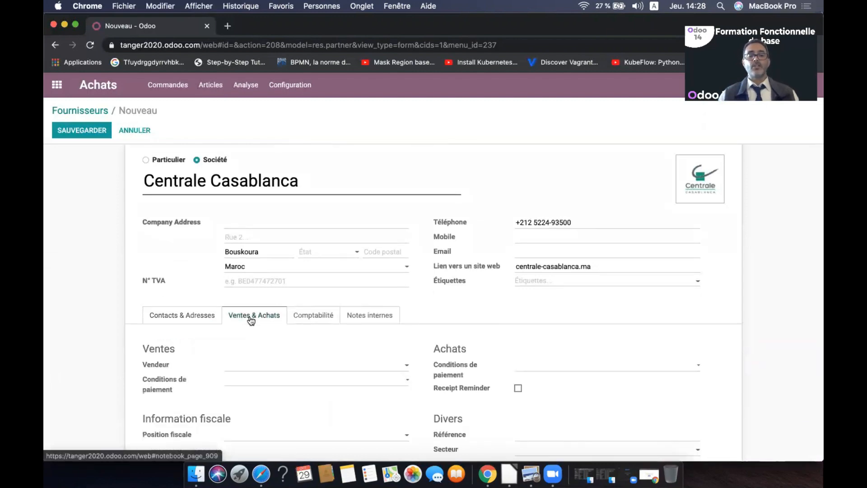
{"action": "scroll", "coordinate": [107, 330], "scroll_direction": "down", "scroll_amount": 5}
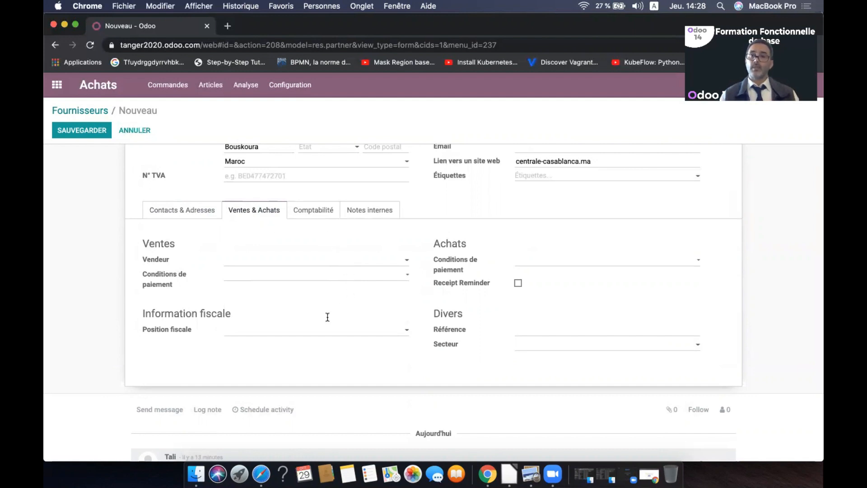
{"action": "left_click", "coordinate": [618, 261]}
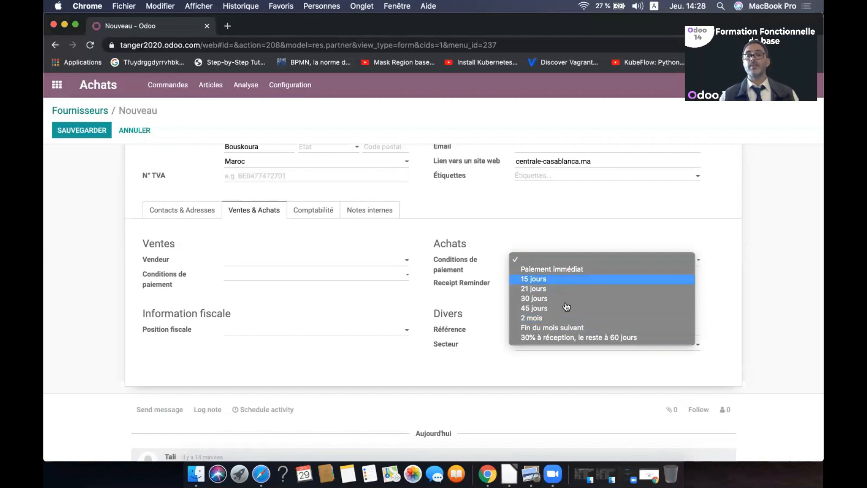
{"action": "left_click", "coordinate": [778, 283]}
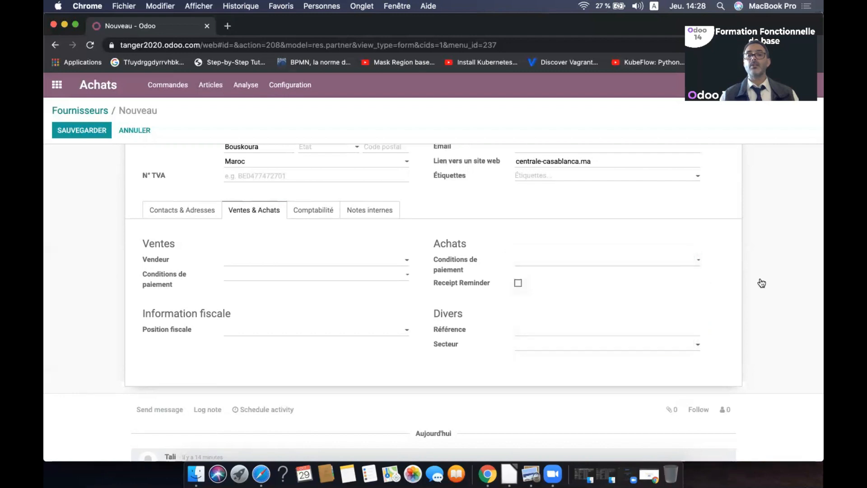
{"action": "left_click", "coordinate": [518, 283]}
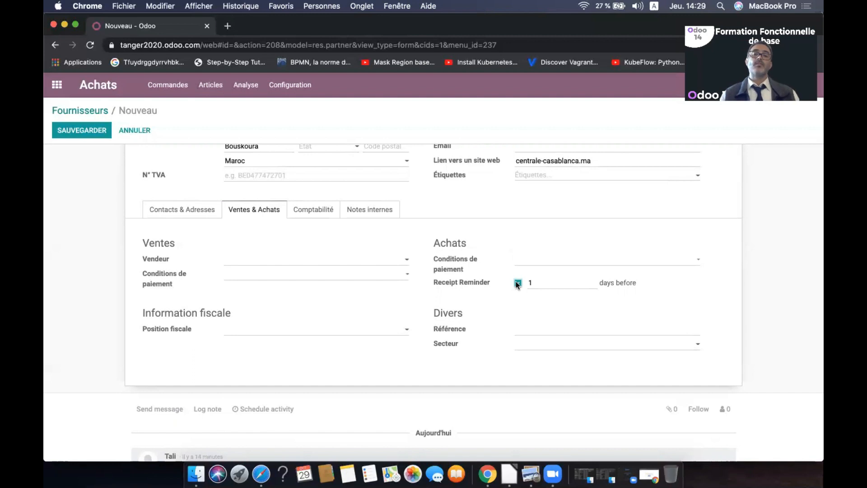
{"action": "double_click", "coordinate": [540, 282]}
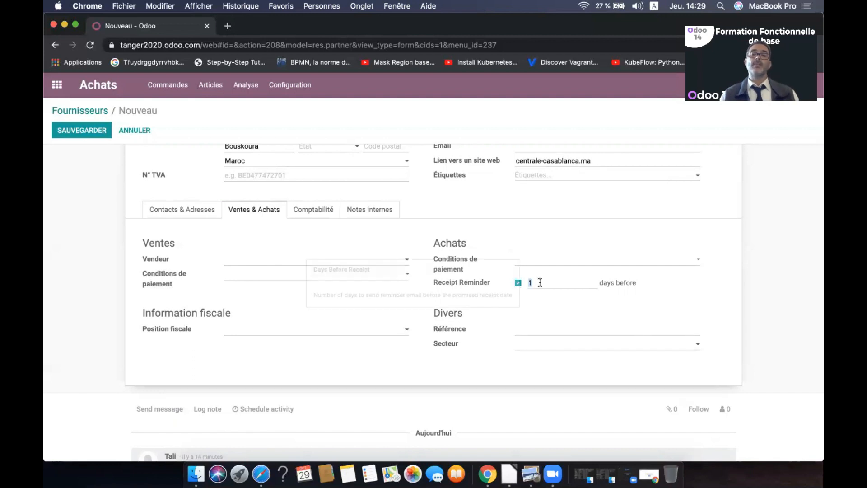
{"action": "type", "text": "2"}
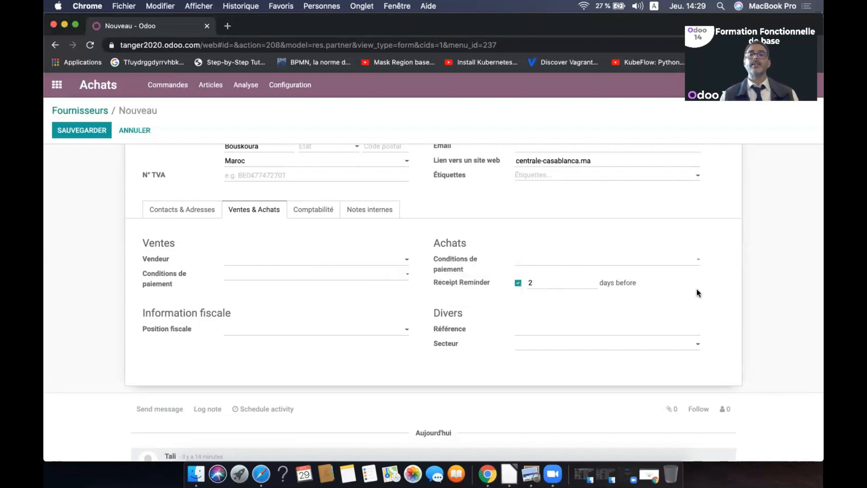
Browse the full list of sectors available for the vendor without choosing one
{"action": "left_click", "coordinate": [572, 328]}
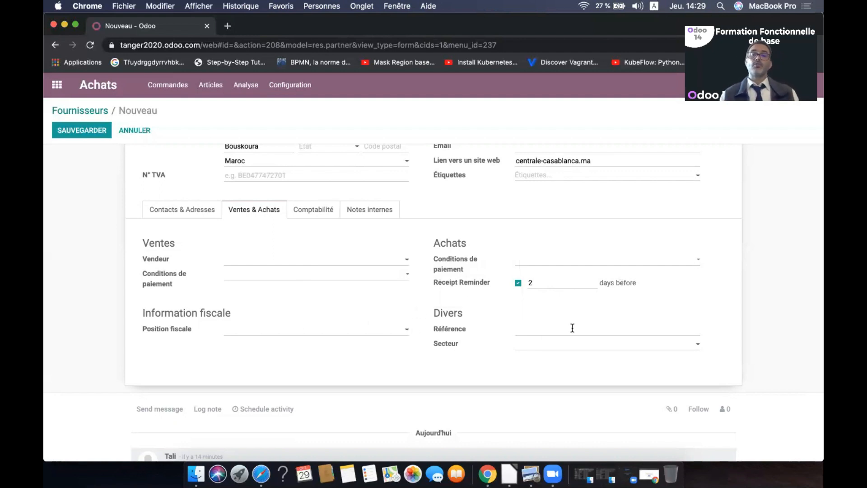
{"action": "left_click", "coordinate": [539, 350]}
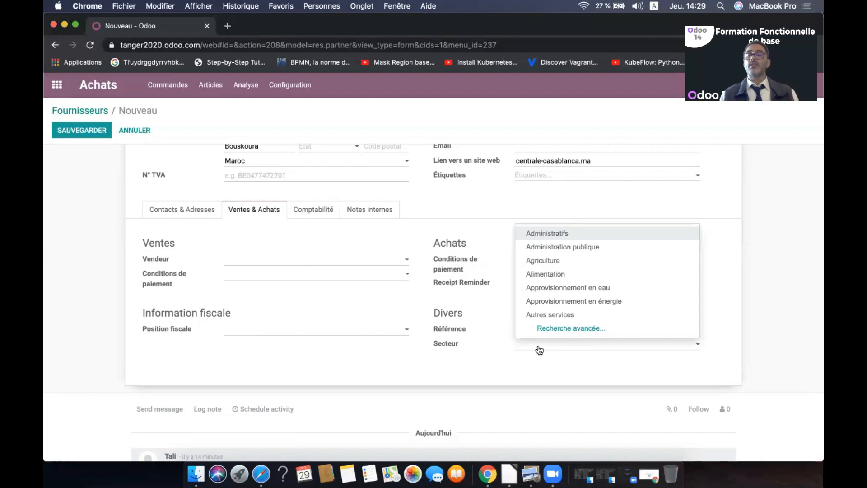
{"action": "left_click", "coordinate": [566, 330]}
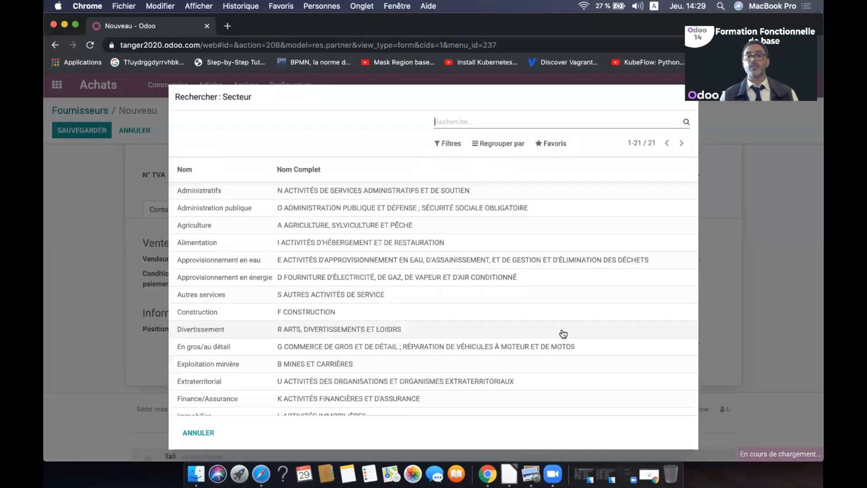
{"action": "scroll", "coordinate": [348, 294], "scroll_direction": "down", "scroll_amount": 3}
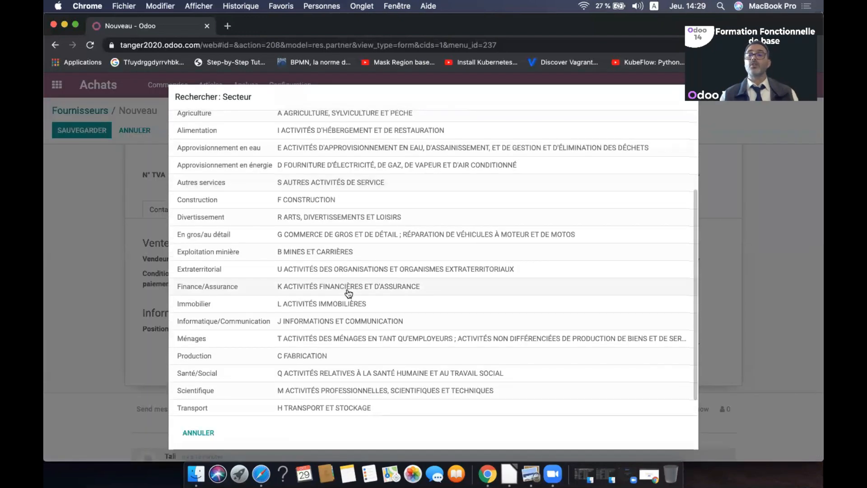
{"action": "scroll", "coordinate": [348, 294], "scroll_direction": "up", "scroll_amount": 1}
{"action": "scroll", "coordinate": [348, 294], "scroll_direction": "up", "scroll_amount": 2}
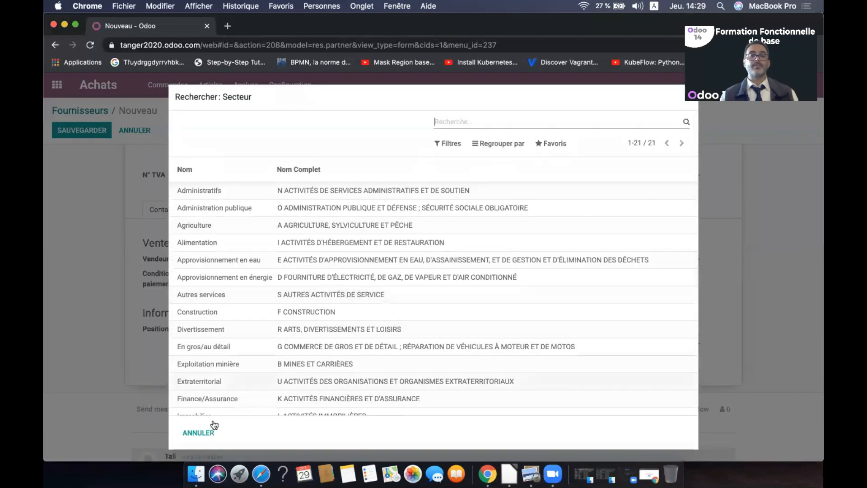
{"action": "left_click", "coordinate": [195, 435]}
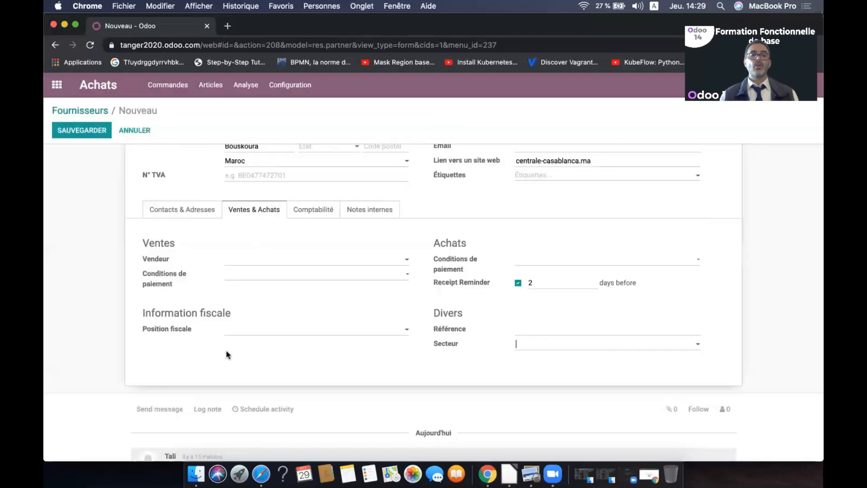
Examine the vendor's salesperson and sales payment terms choices, along with the fiscal position field
{"action": "left_click", "coordinate": [248, 261]}
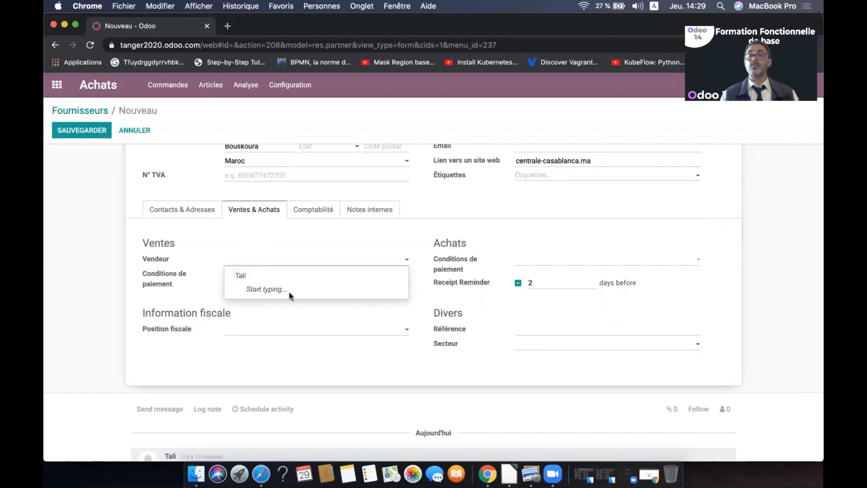
{"action": "left_click", "coordinate": [246, 242]}
{"action": "left_click", "coordinate": [257, 276]}
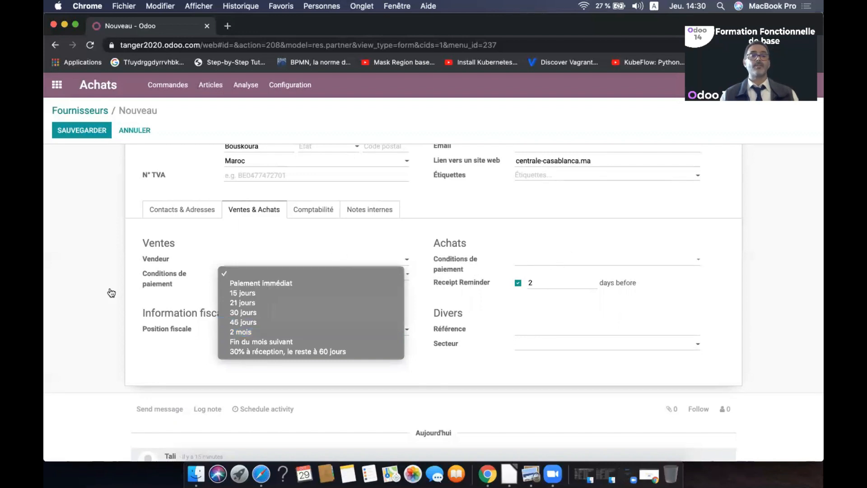
{"action": "left_click", "coordinate": [270, 281]}
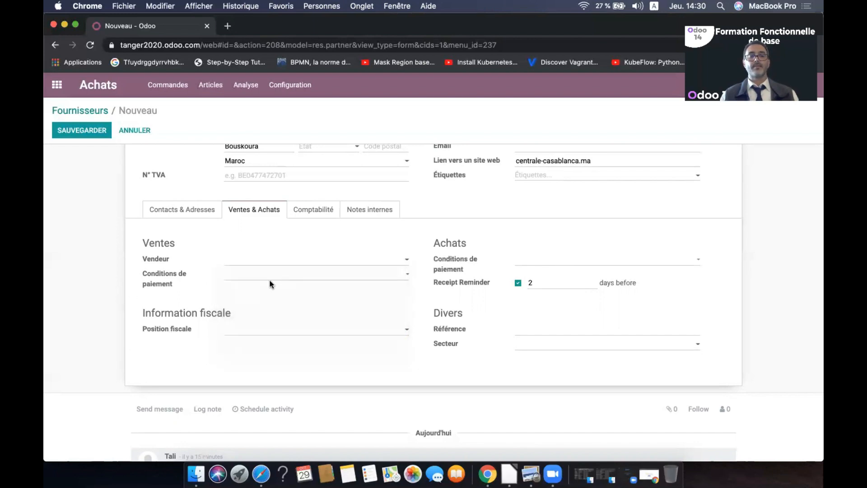
{"action": "left_click", "coordinate": [275, 260]}
{"action": "left_click", "coordinate": [289, 241]}
{"action": "left_click", "coordinate": [306, 332]}
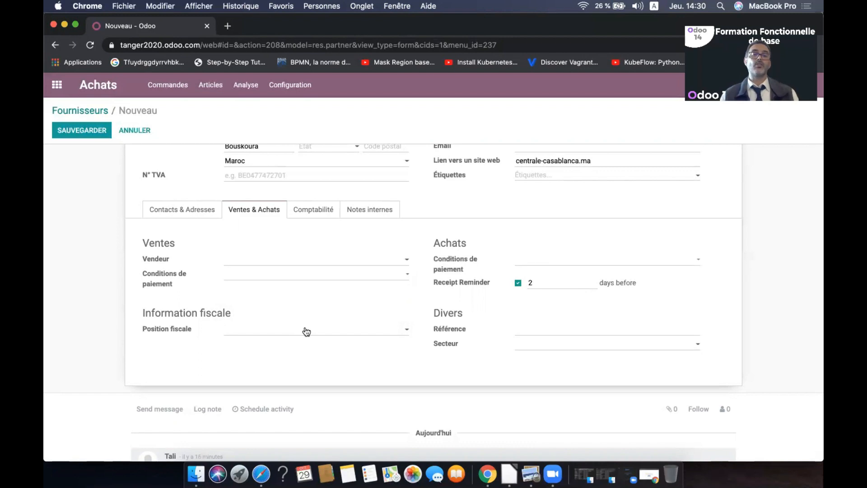
Save the new Centrale Casablanca vendor record
{"action": "scroll", "coordinate": [306, 332], "scroll_direction": "up", "scroll_amount": 5}
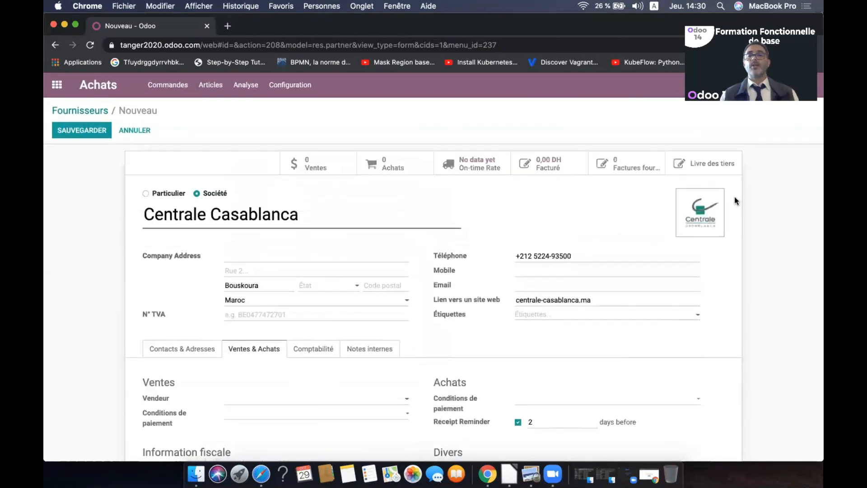
{"action": "mouse_move", "coordinate": [684, 203]}
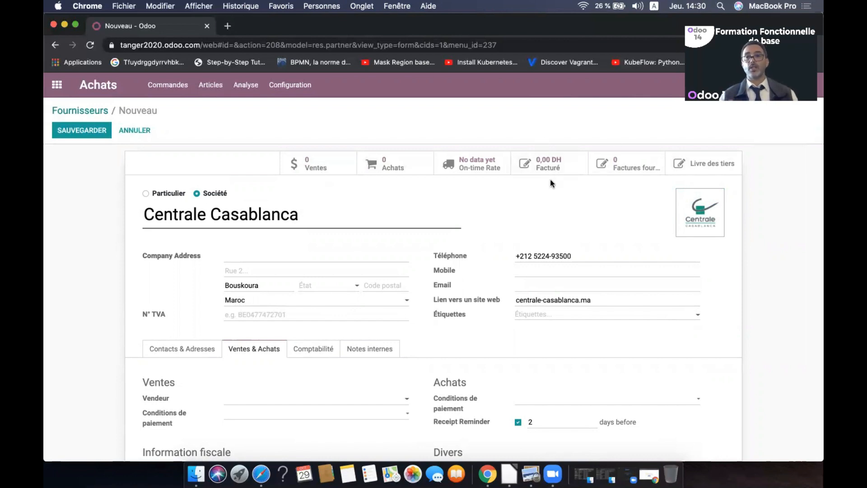
{"action": "left_click", "coordinate": [87, 130]}
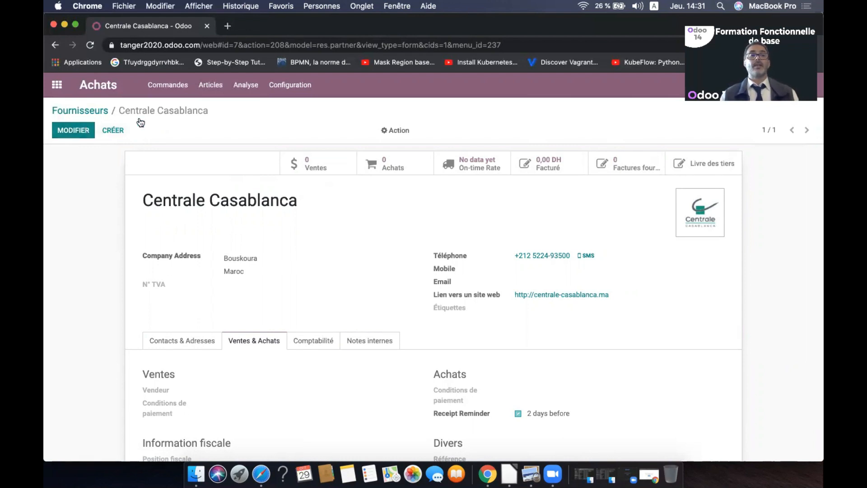
Start a new request for quotation from the Demandes de prix list
{"action": "left_click", "coordinate": [166, 88]}
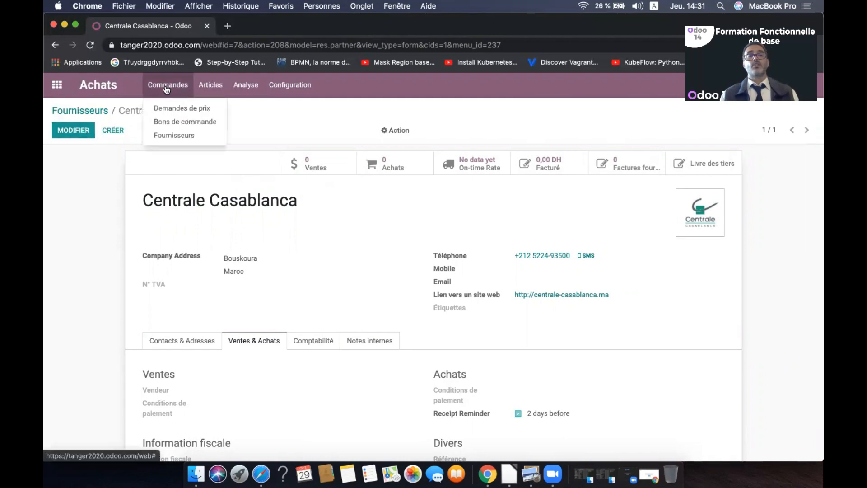
{"action": "left_click", "coordinate": [184, 109]}
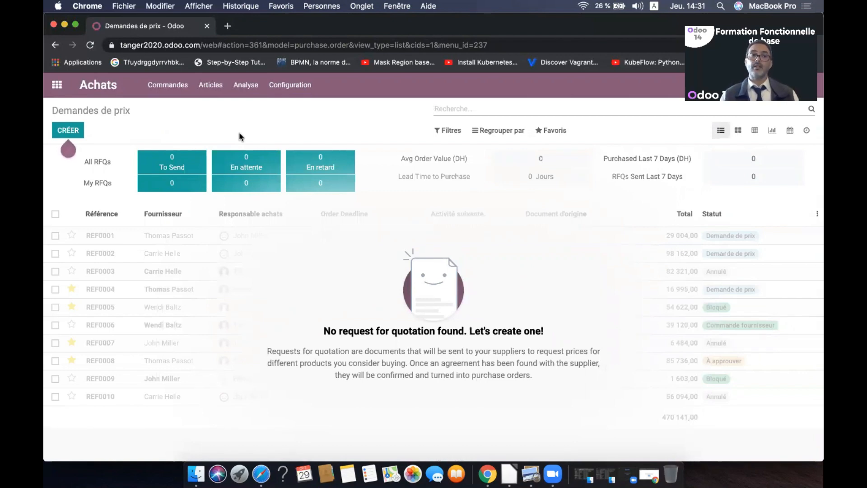
{"action": "left_click", "coordinate": [73, 130]}
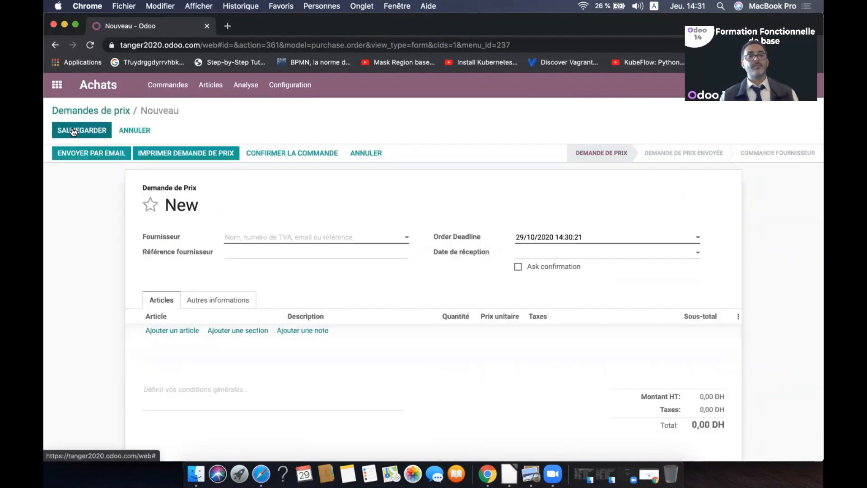
Choose Centrale Casablanca as the vendor of the new request for quotation and set the order deadline to 02/11/2020
{"action": "left_click", "coordinate": [266, 240]}
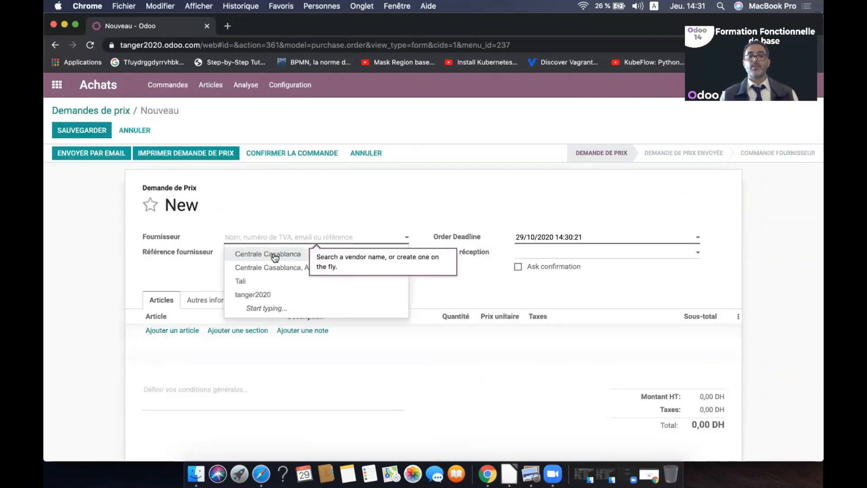
{"action": "left_click", "coordinate": [273, 253]}
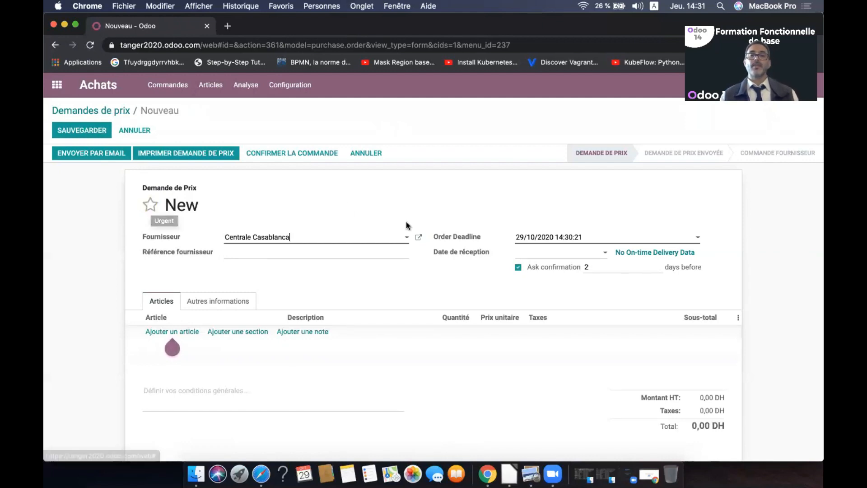
{"action": "left_click", "coordinate": [548, 240]}
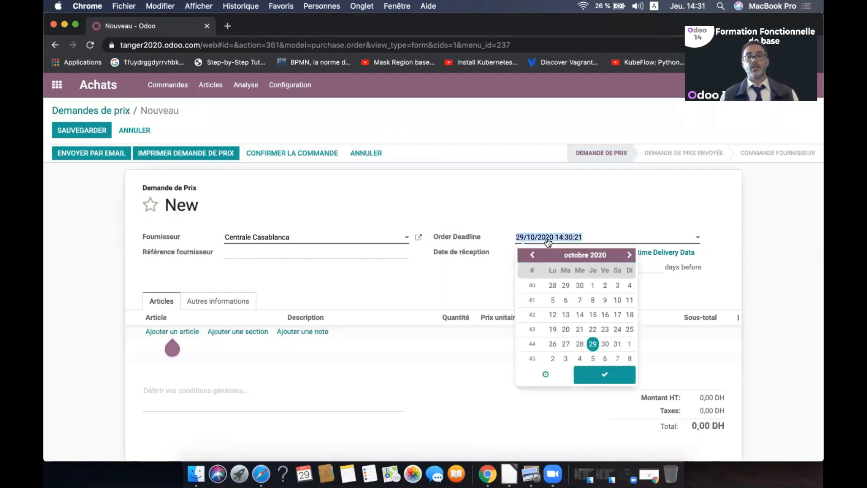
{"action": "left_click", "coordinate": [554, 359]}
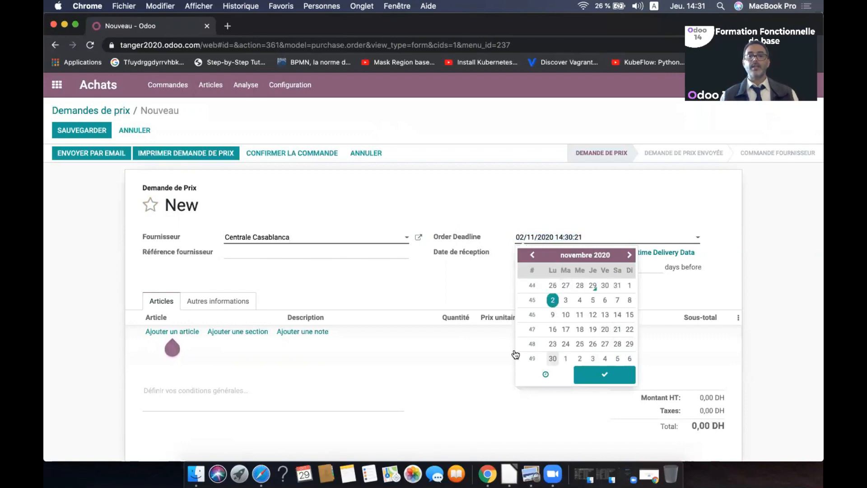
{"action": "left_click", "coordinate": [463, 353]}
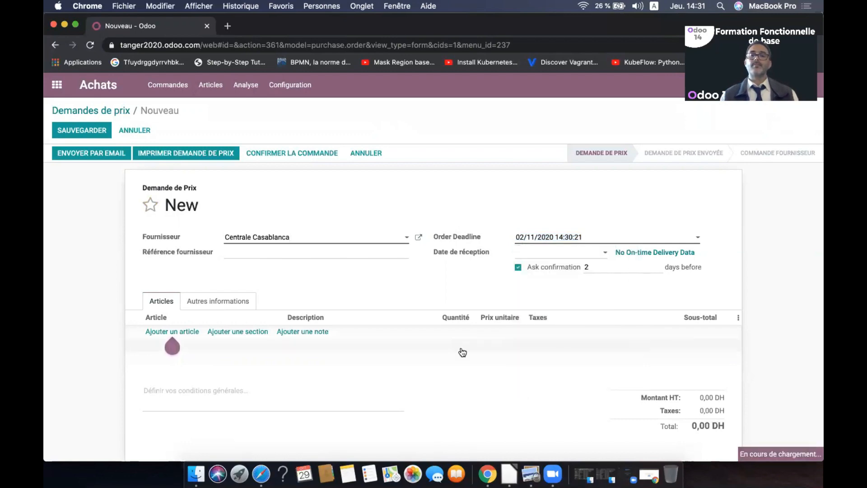
Set the receipt date to 05/11/2020 and check the confirmation delay and vendor reference fields
{"action": "left_click", "coordinate": [549, 252]}
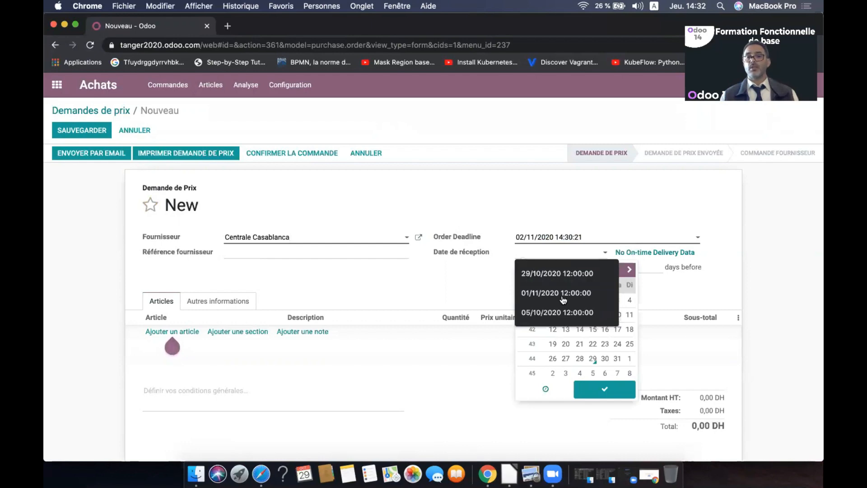
{"action": "left_click", "coordinate": [592, 373]}
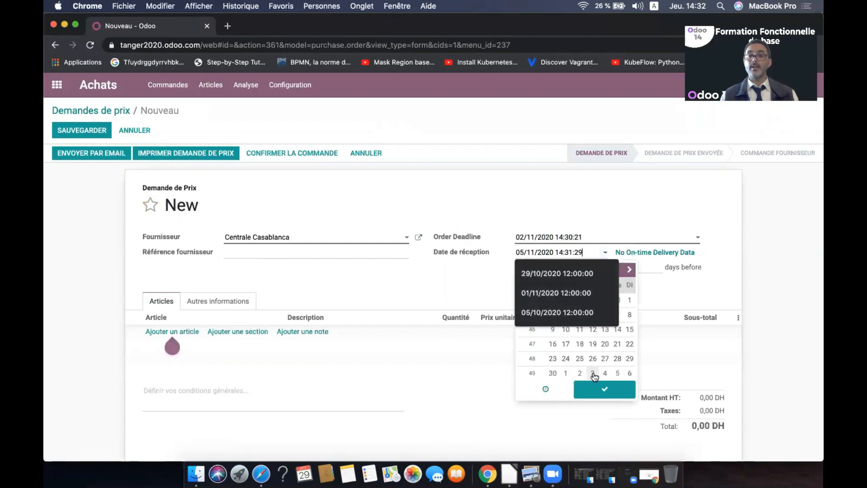
{"action": "left_click", "coordinate": [466, 357]}
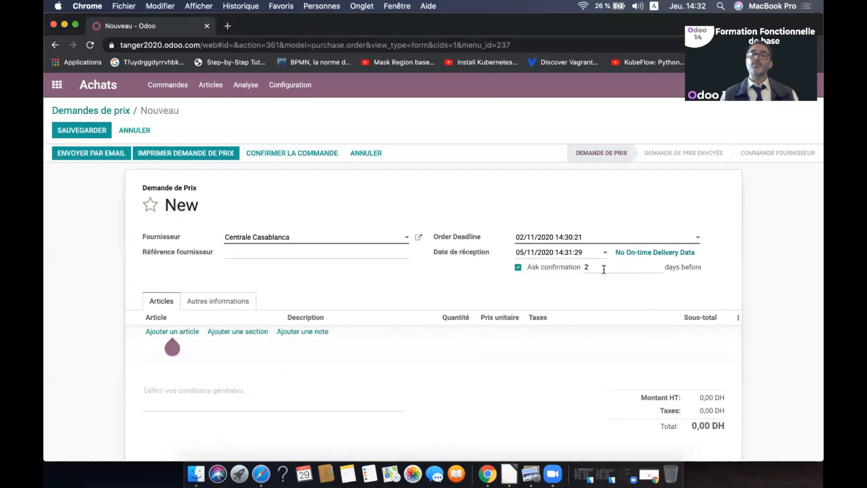
{"action": "mouse_move", "coordinate": [603, 269]}
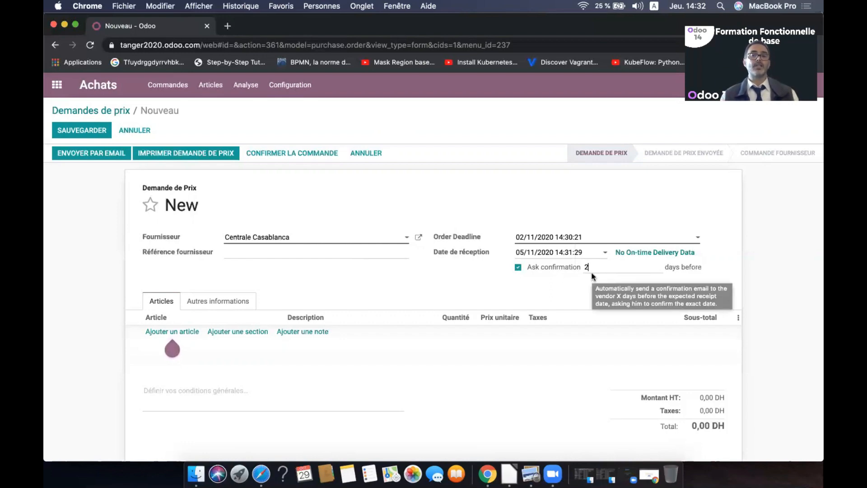
{"action": "scroll", "coordinate": [361, 276], "scroll_direction": "down", "scroll_amount": 1}
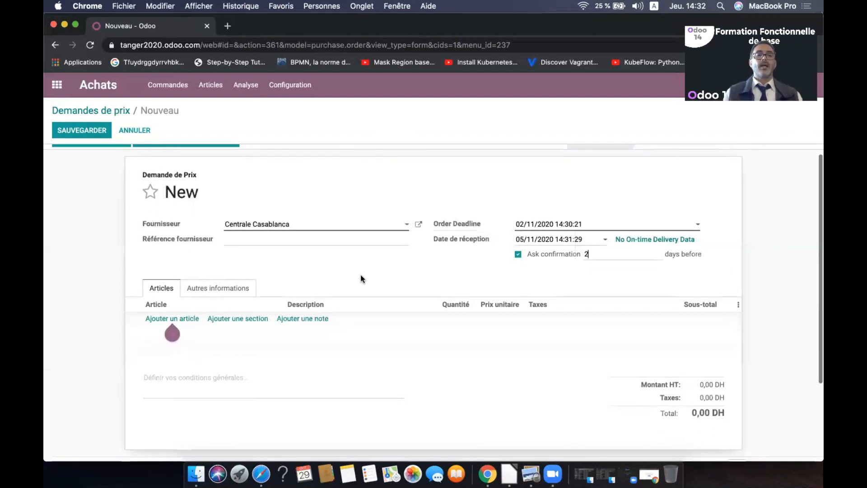
{"action": "left_click", "coordinate": [296, 240]}
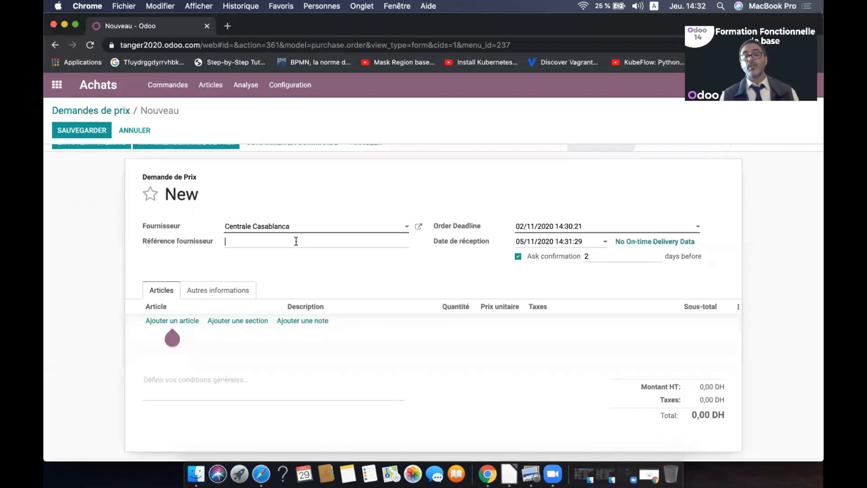
Add the article Table to the request for quotation with a quantity of 10
{"action": "scroll", "coordinate": [217, 357], "scroll_direction": "down", "scroll_amount": 1}
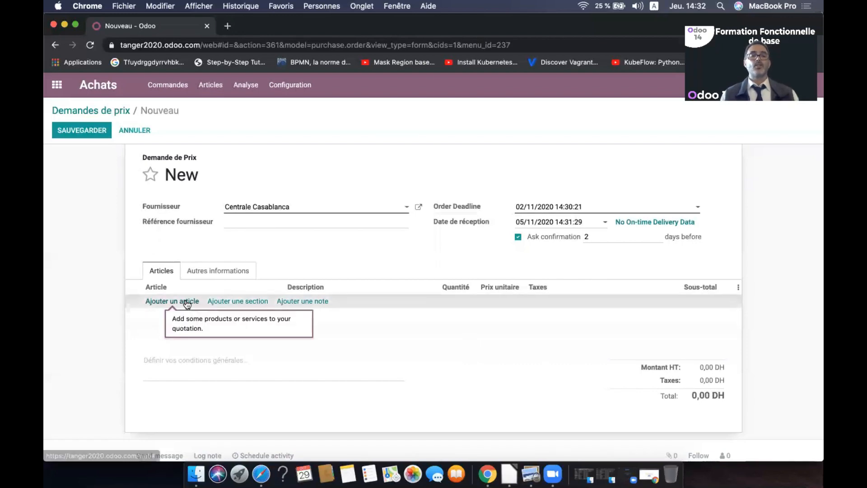
{"action": "left_click", "coordinate": [187, 302]}
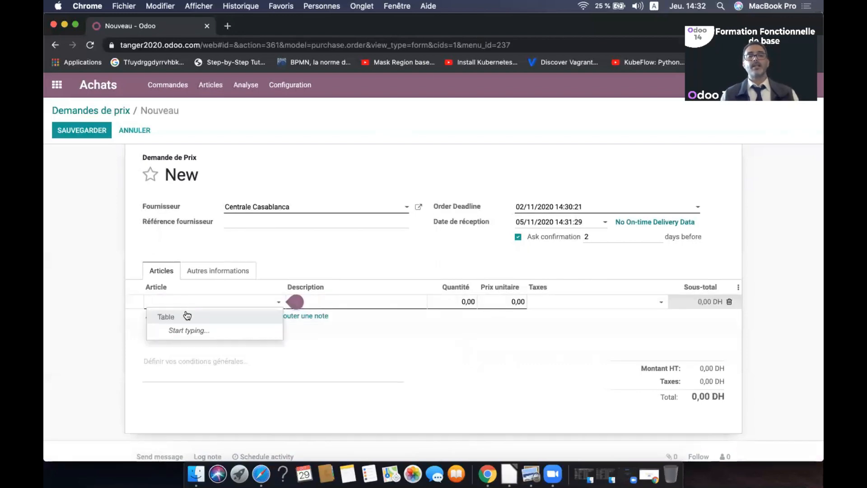
{"action": "left_click", "coordinate": [186, 317]}
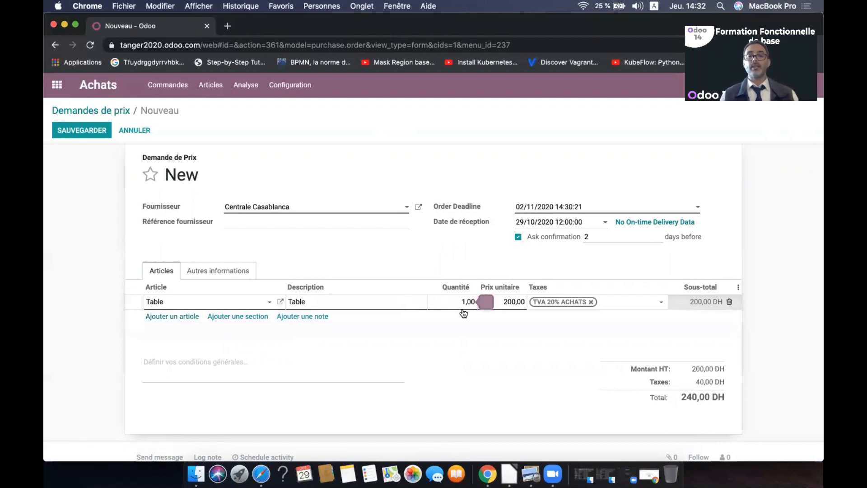
{"action": "left_click", "coordinate": [461, 302]}
{"action": "type", "text": "10"}
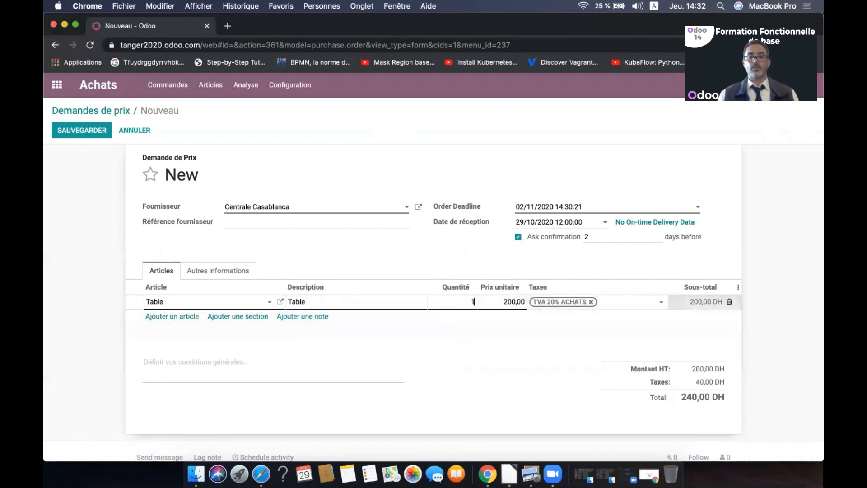
{"action": "left_click", "coordinate": [557, 339]}
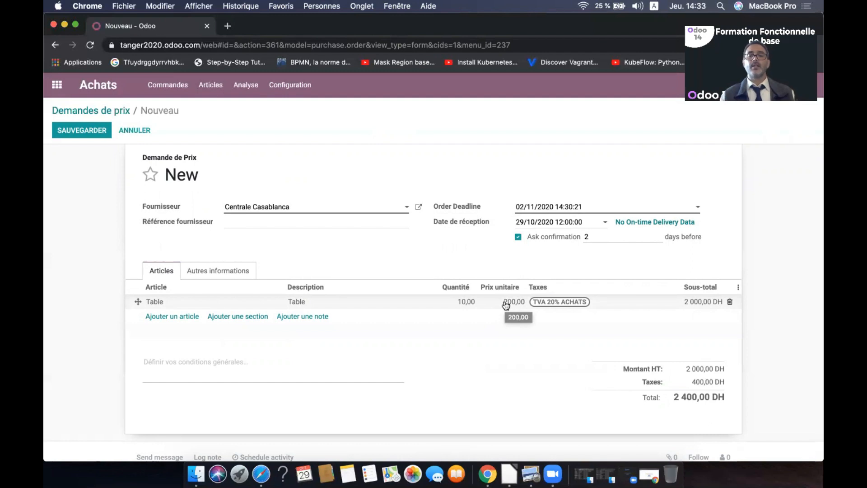
Set the Table line's unit price to 0 and try to save the request
{"action": "left_click", "coordinate": [505, 303]}
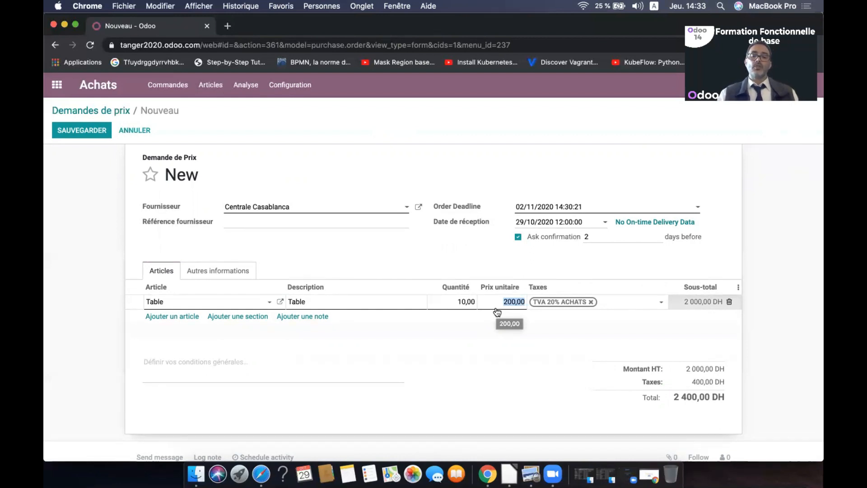
{"action": "type", "text": "0"}
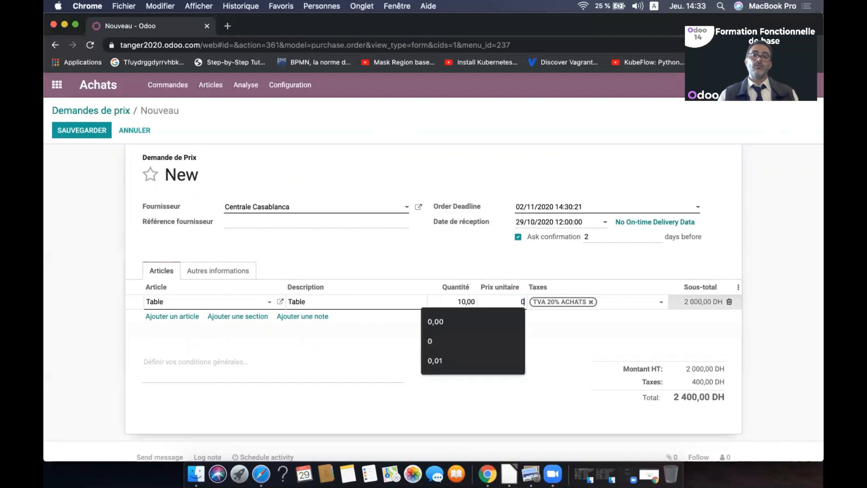
{"action": "left_click", "coordinate": [366, 355]}
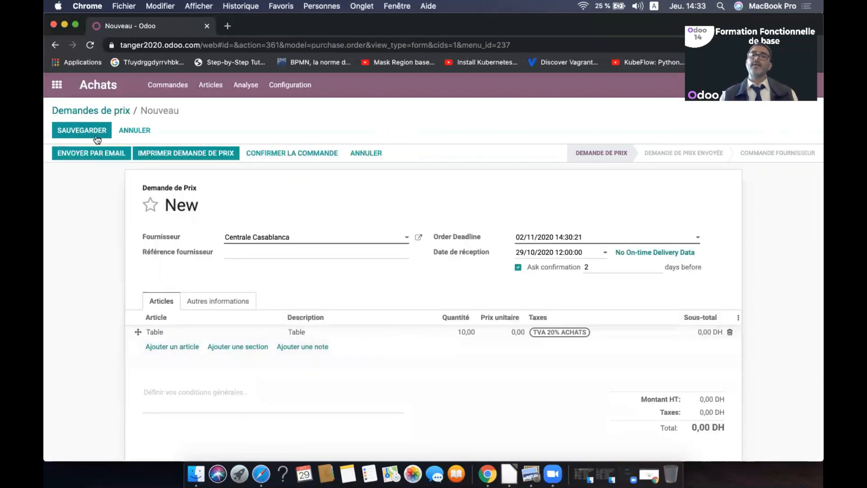
{"action": "left_click", "coordinate": [97, 138]}
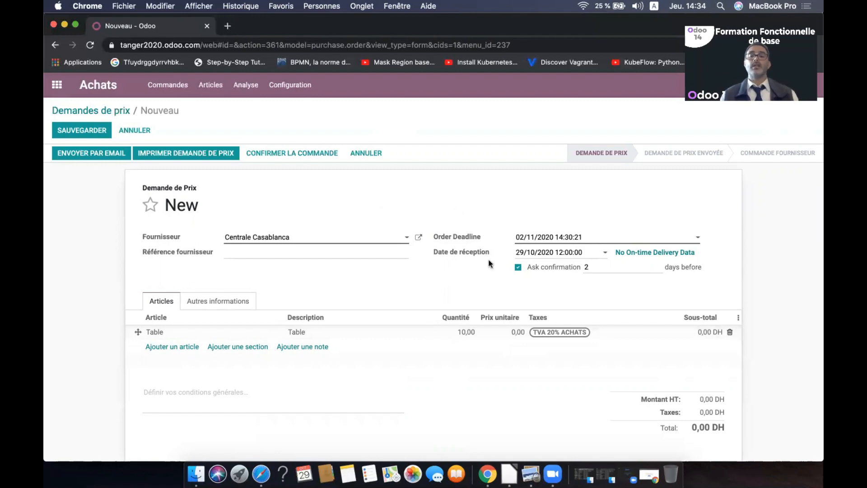
Set the Table line's unit price to 180 and review its tax and the request's totals
{"action": "left_click", "coordinate": [505, 332]}
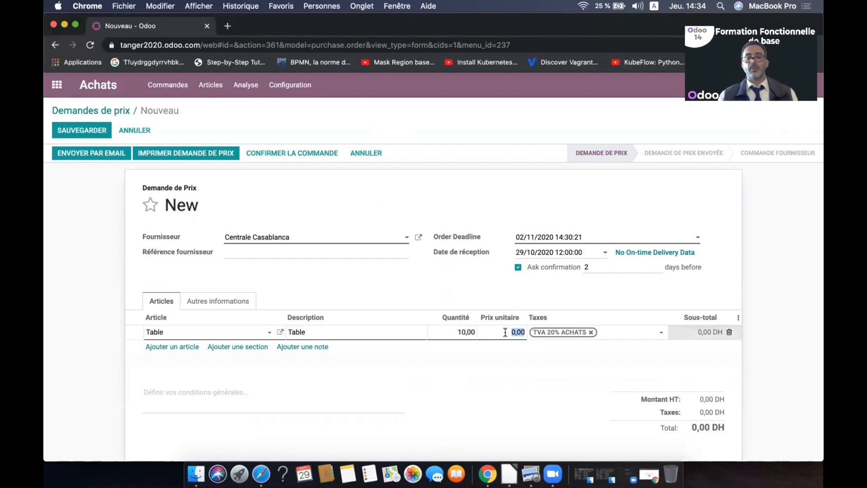
{"action": "type", "text": "1"}
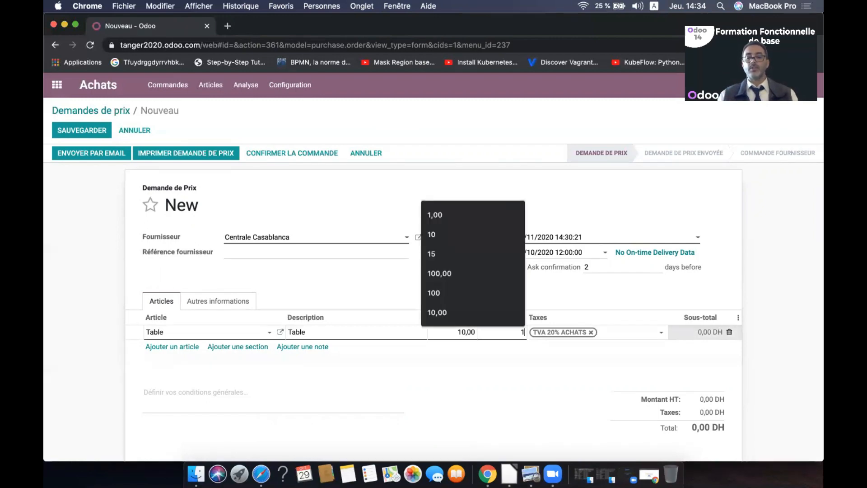
{"action": "type", "text": "80"}
{"action": "left_click", "coordinate": [520, 385]}
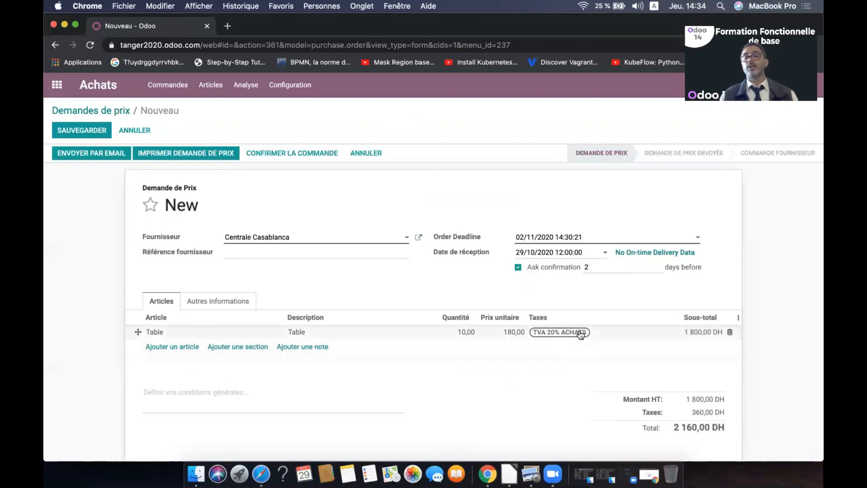
{"action": "left_click_drag", "start_coordinate": [565, 334], "coordinate": [548, 360]}
{"action": "scroll", "coordinate": [550, 360], "scroll_direction": "down", "scroll_amount": 2}
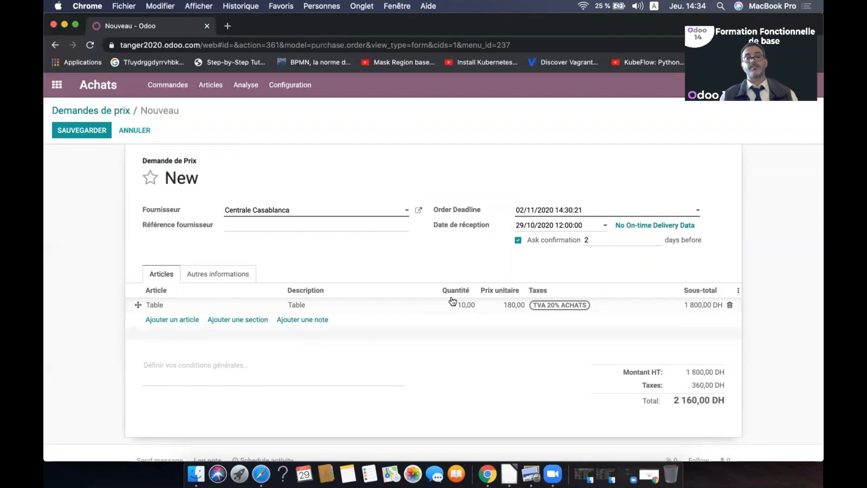
{"action": "scroll", "coordinate": [451, 300], "scroll_direction": "up", "scroll_amount": 2}
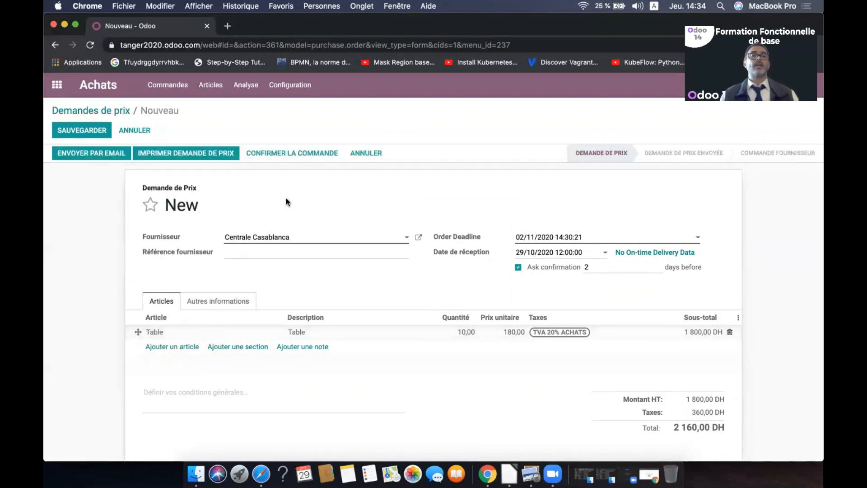
Save the request for quotation and confirm it as a purchase order
{"action": "left_click", "coordinate": [97, 131]}
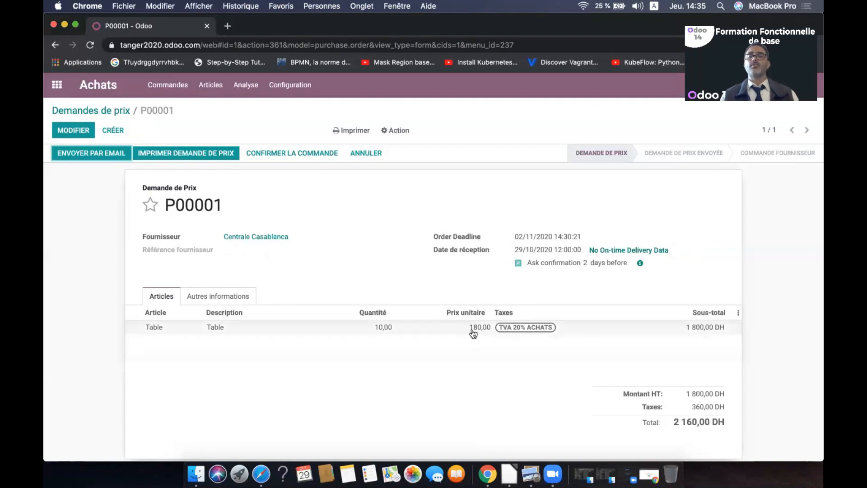
{"action": "left_click", "coordinate": [304, 152]}
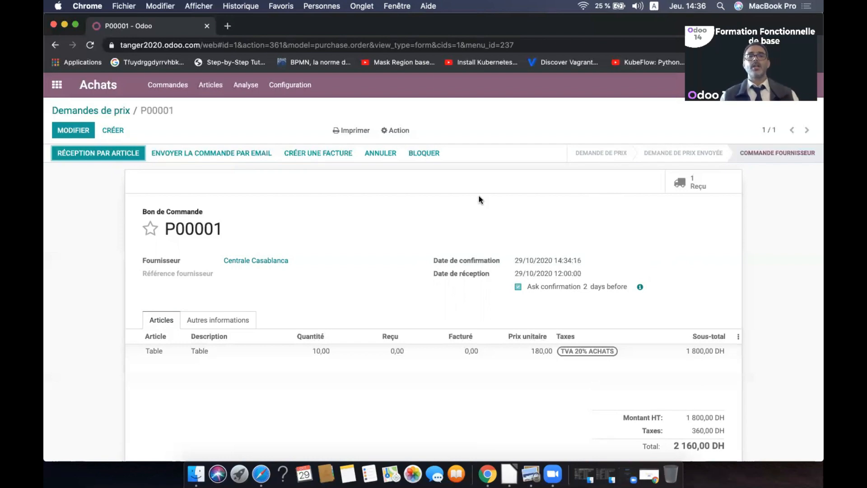
Try to create a bill from the confirmed purchase order, and return to the Demandes de prix list
{"action": "left_click", "coordinate": [318, 159]}
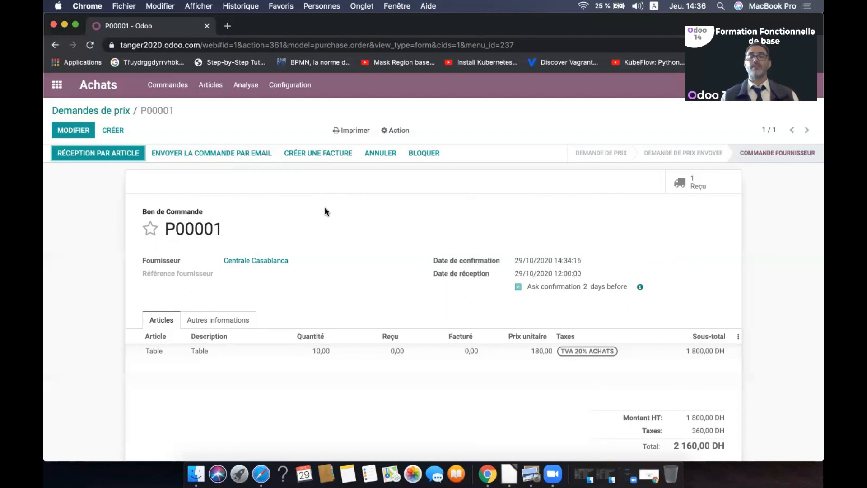
{"action": "left_click", "coordinate": [319, 154]}
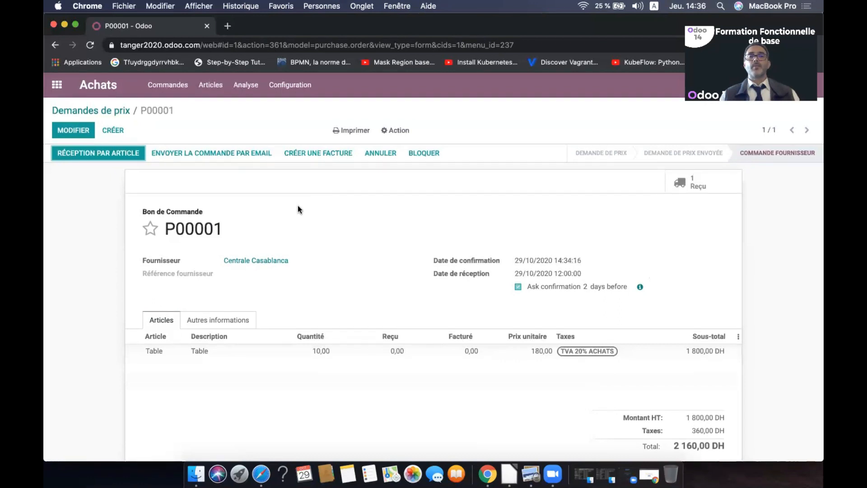
{"action": "left_click", "coordinate": [108, 112]}
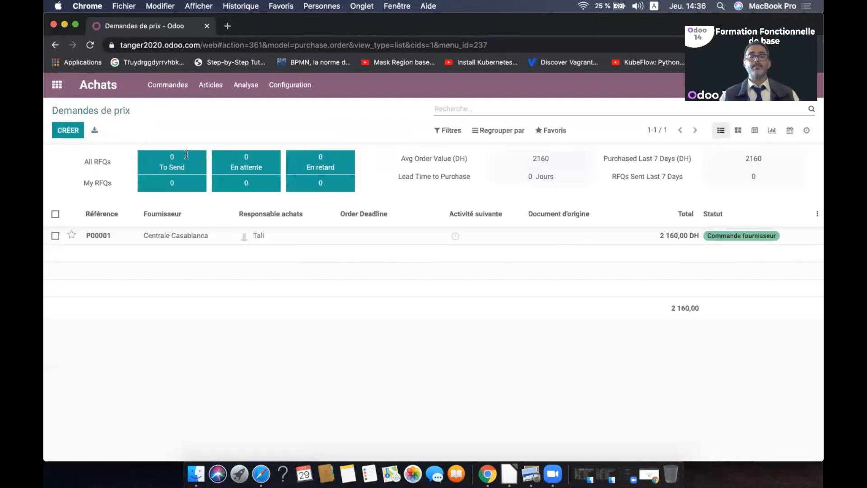